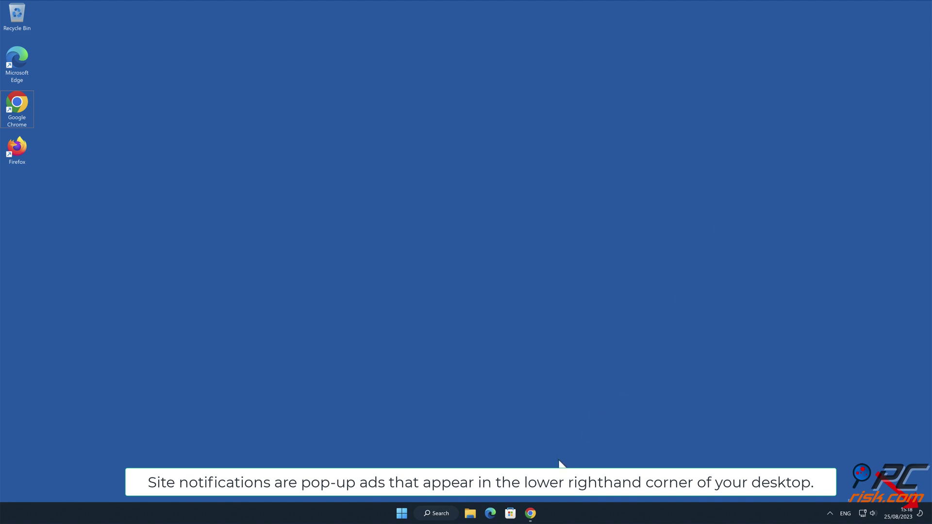
# Open the fake re-captcha-version-3-21.top page in Chrome and allow its notifications
pyautogui.click(531, 514)
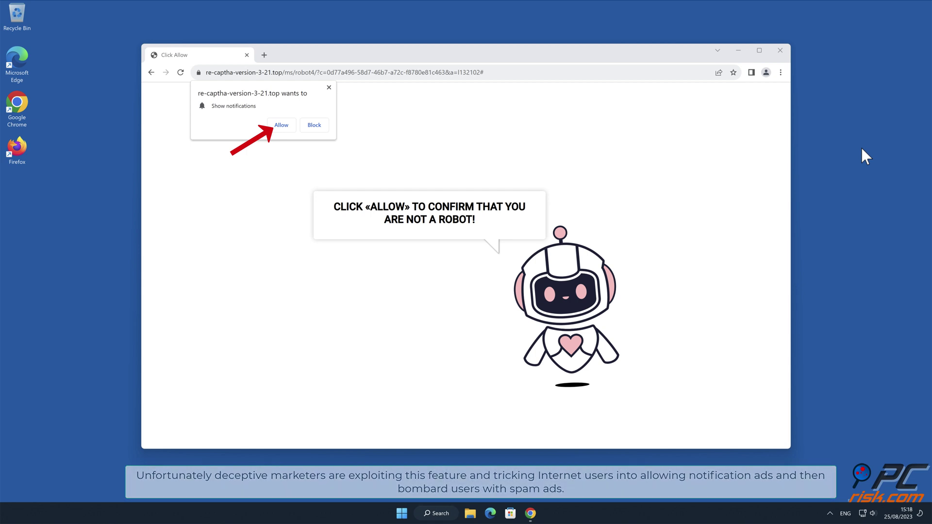
pyautogui.click(281, 125)
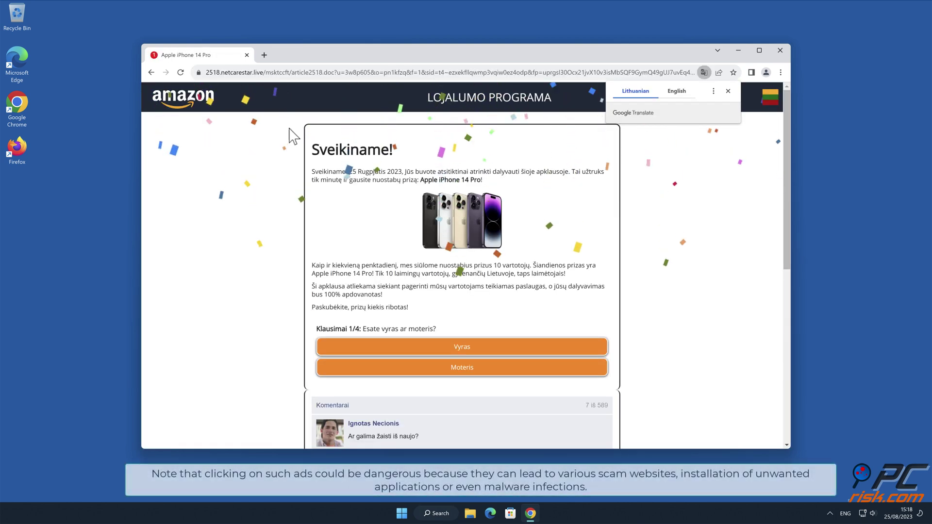
# Close the Chrome window showing the fake Amazon prize survey
pyautogui.click(779, 50)
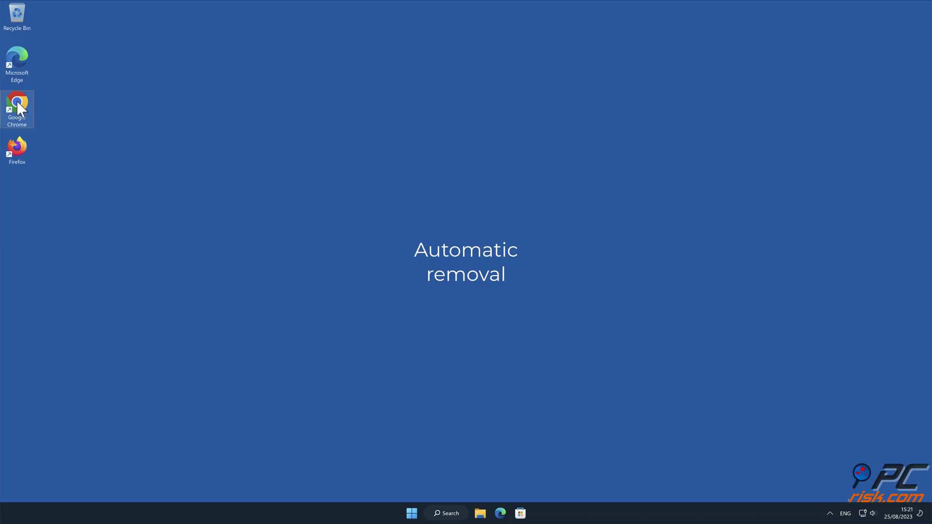
pyautogui.doubleClick(16, 102)
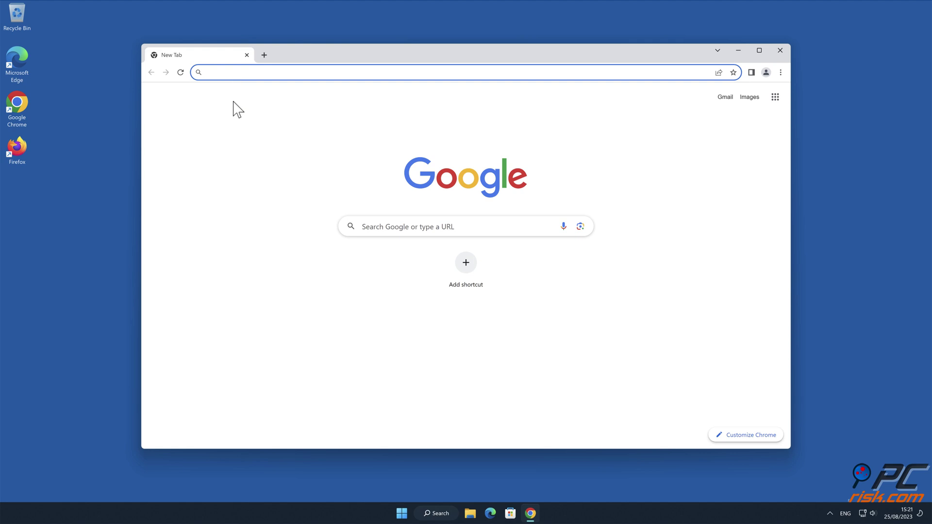
pyautogui.write('www.combocl')
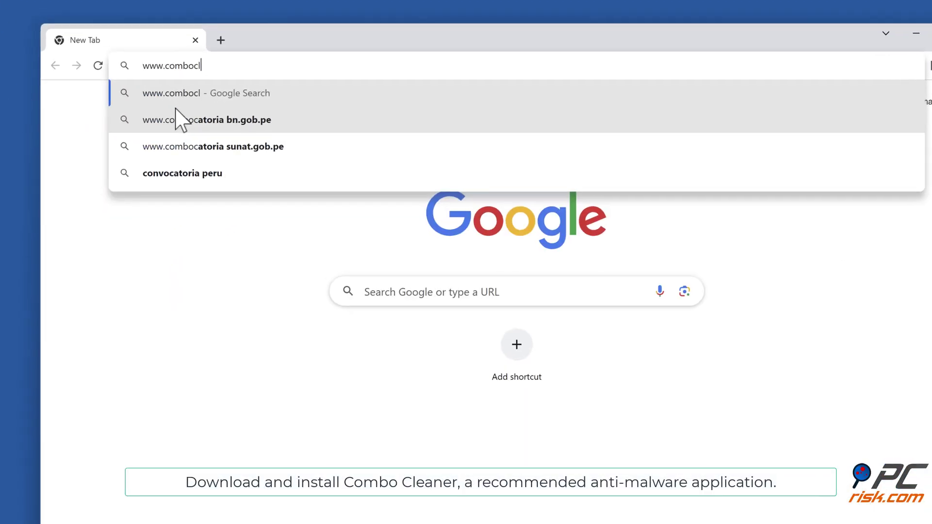
pyautogui.write('eaner.com')
pyautogui.press('Return')
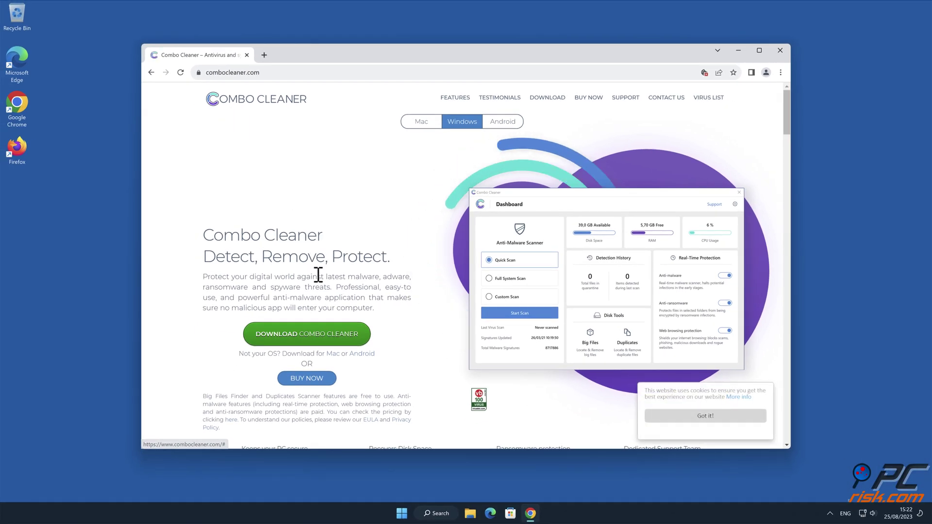
pyautogui.click(349, 336)
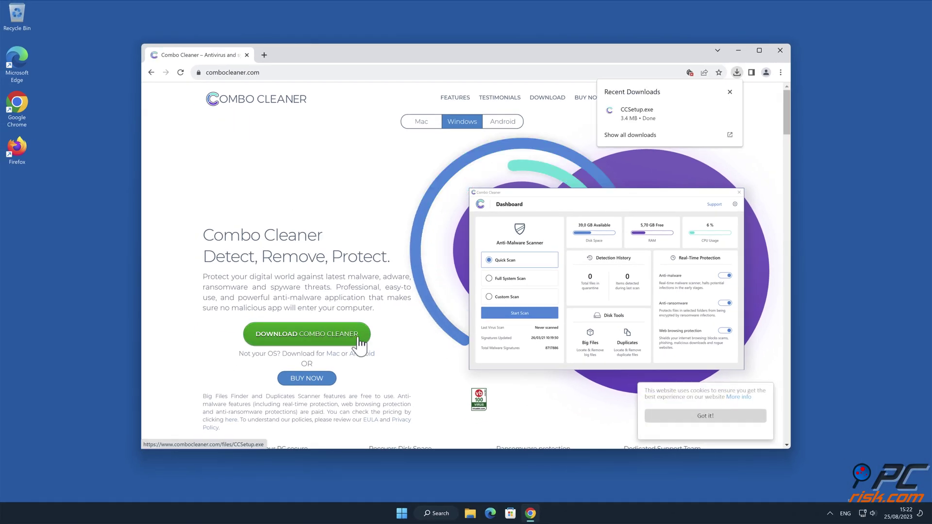
# Install Combo Cleaner from CCSetup.exe, approving the UAC prompt, and launch it
pyautogui.click(640, 120)
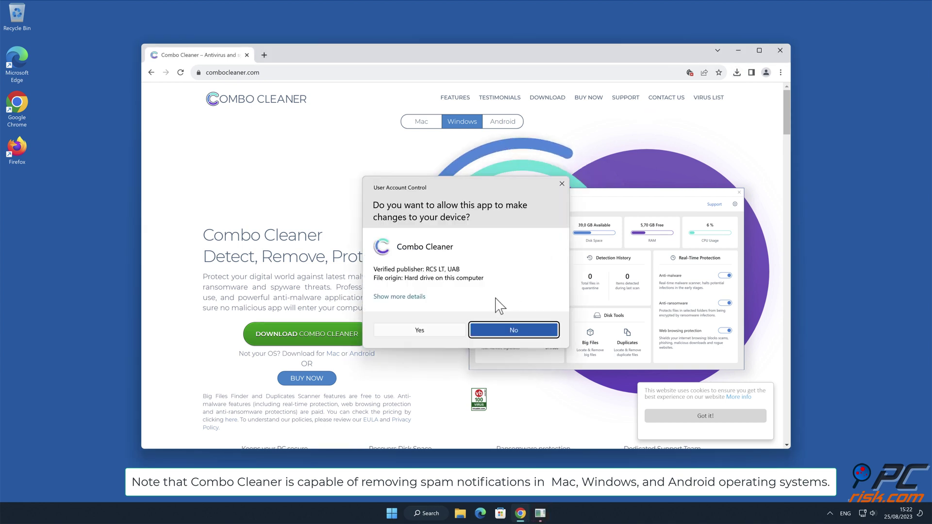
pyautogui.click(419, 331)
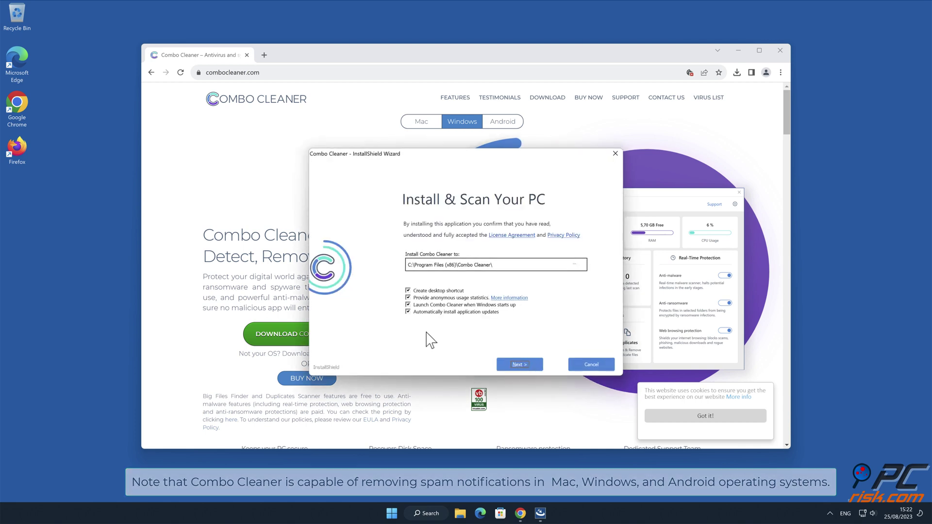
pyautogui.click(524, 363)
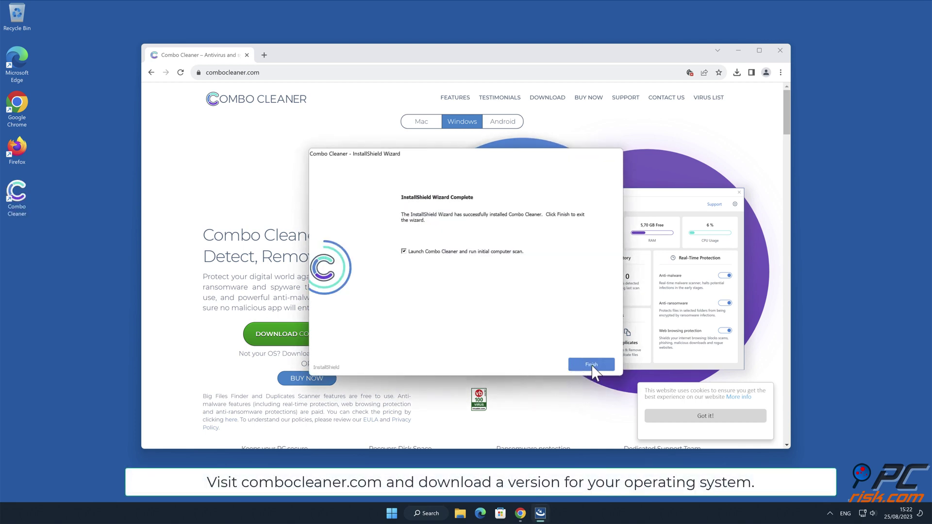
pyautogui.click(591, 365)
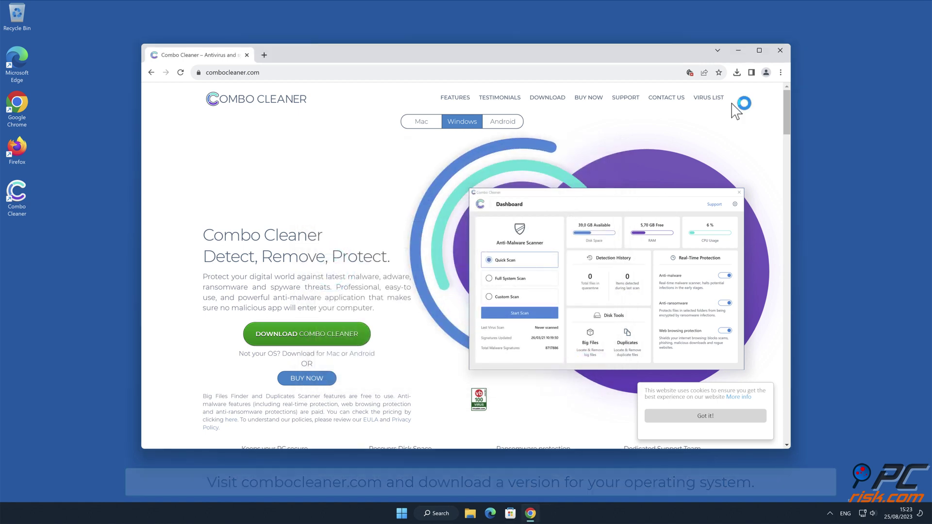
# Close Chrome, activate Combo Cleaner, and quarantine the re-captcha-version-3-21.top Ads spam threat
pyautogui.click(777, 53)
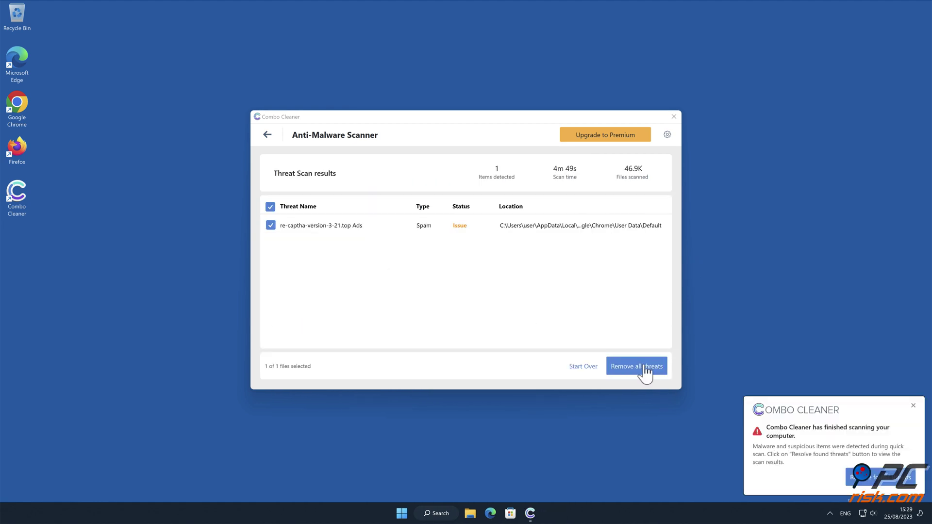
pyautogui.click(645, 367)
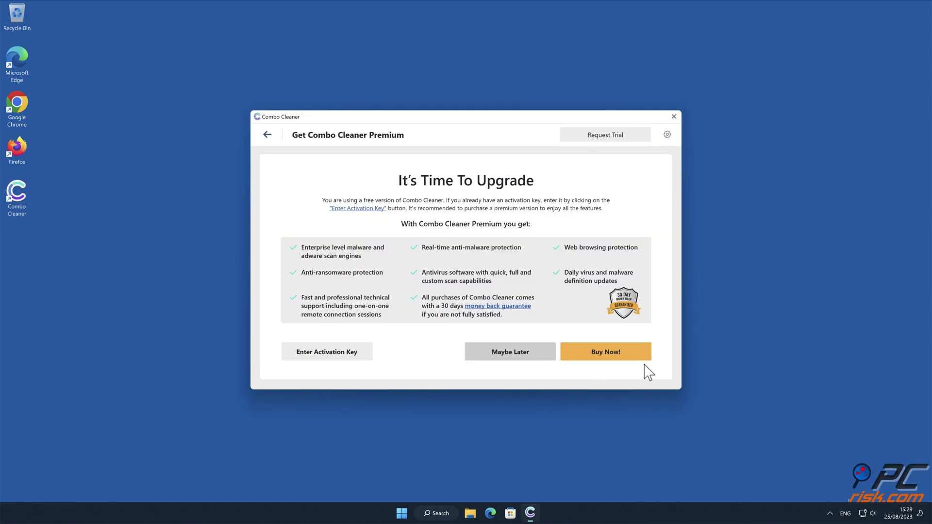
pyautogui.click(365, 356)
pyautogui.click(365, 356)
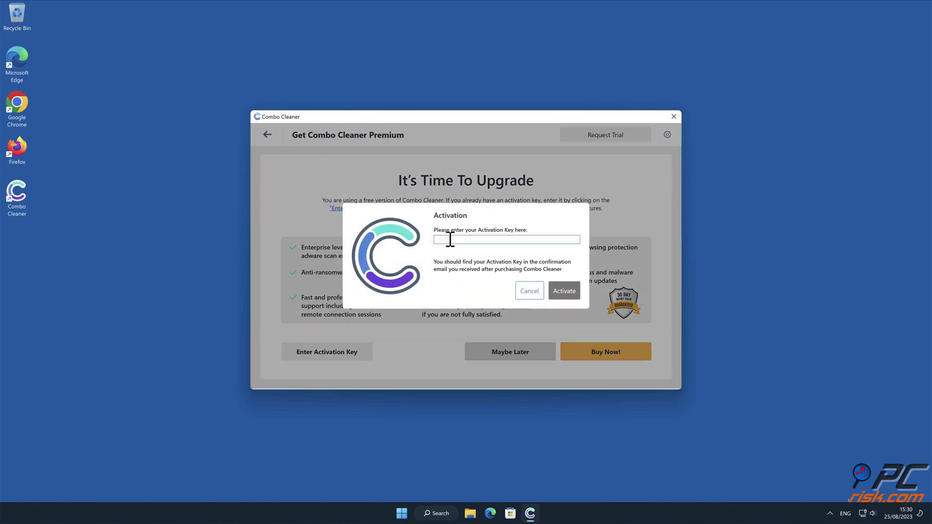
pyautogui.click(472, 285)
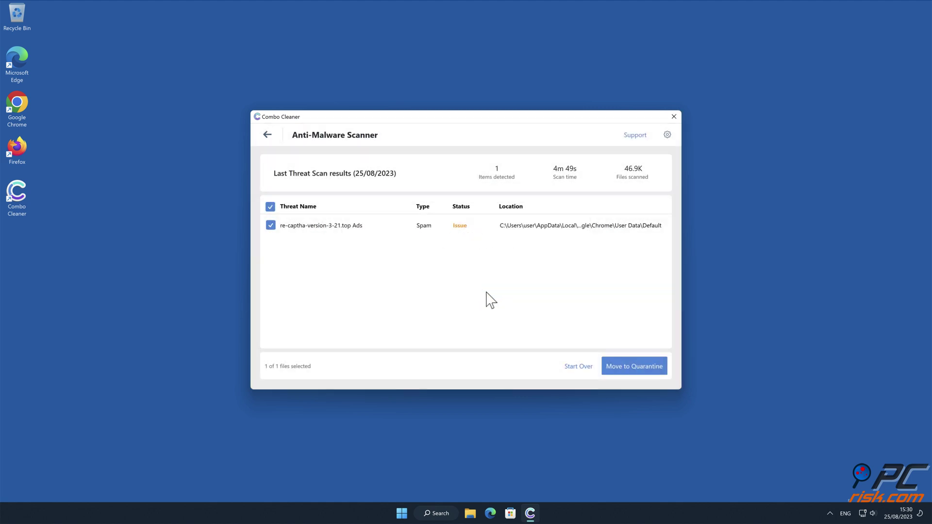
pyautogui.click(636, 368)
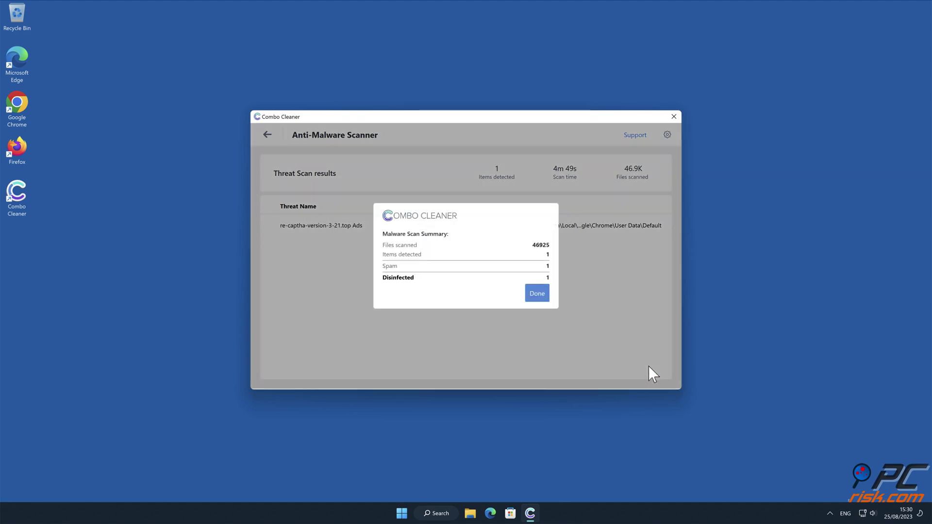
pyautogui.click(537, 293)
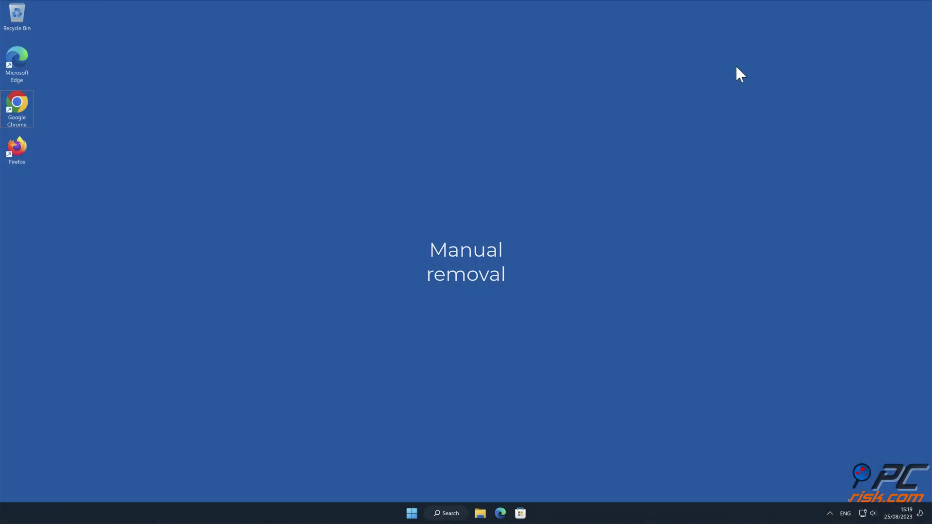
# Open Chrome's notification permissions under Privacy and security > Site settings
pyautogui.doubleClick(21, 102)
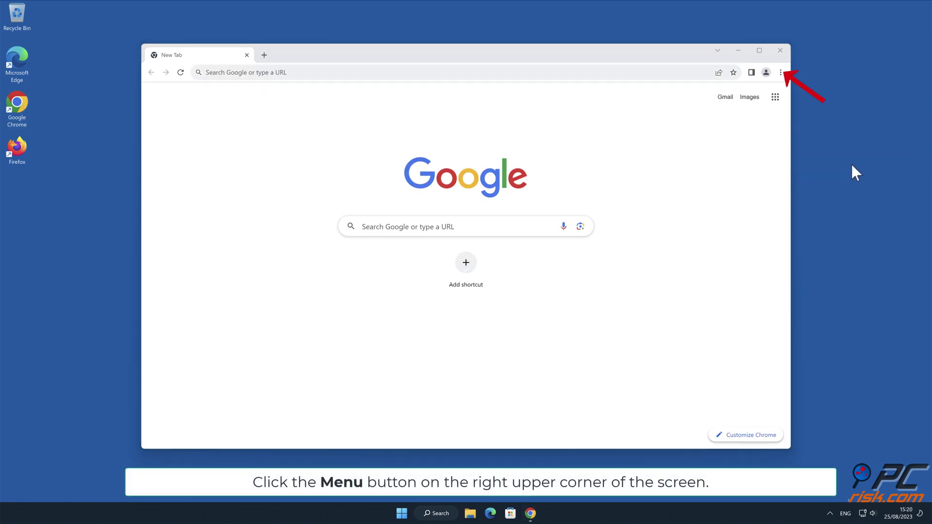
pyautogui.click(781, 72)
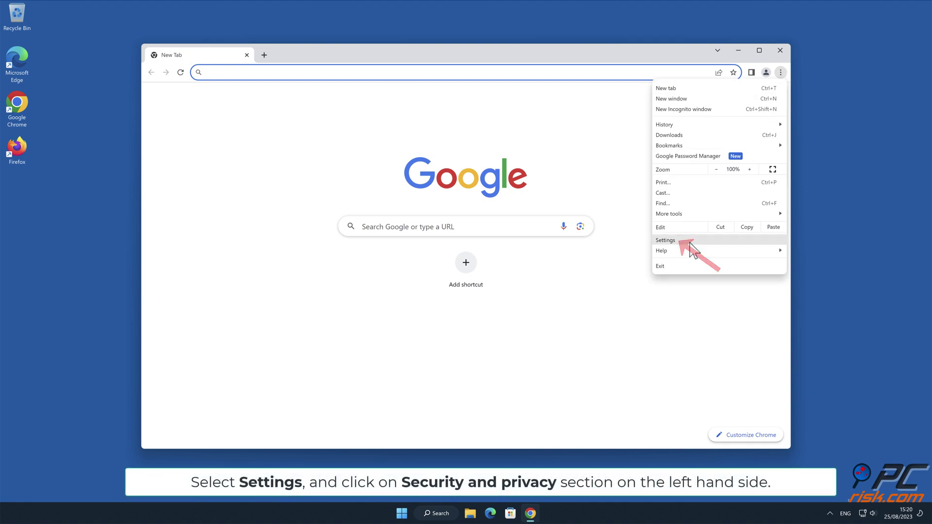
pyautogui.click(691, 248)
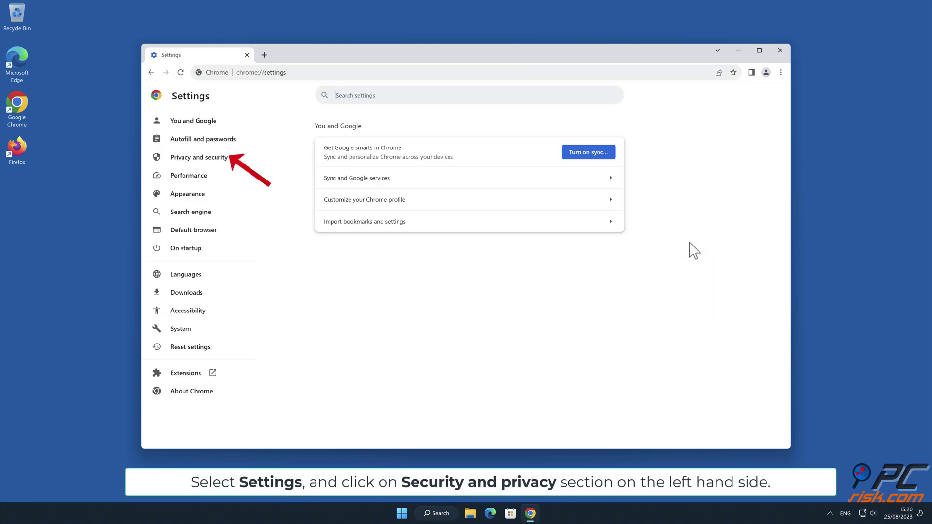
pyautogui.click(229, 161)
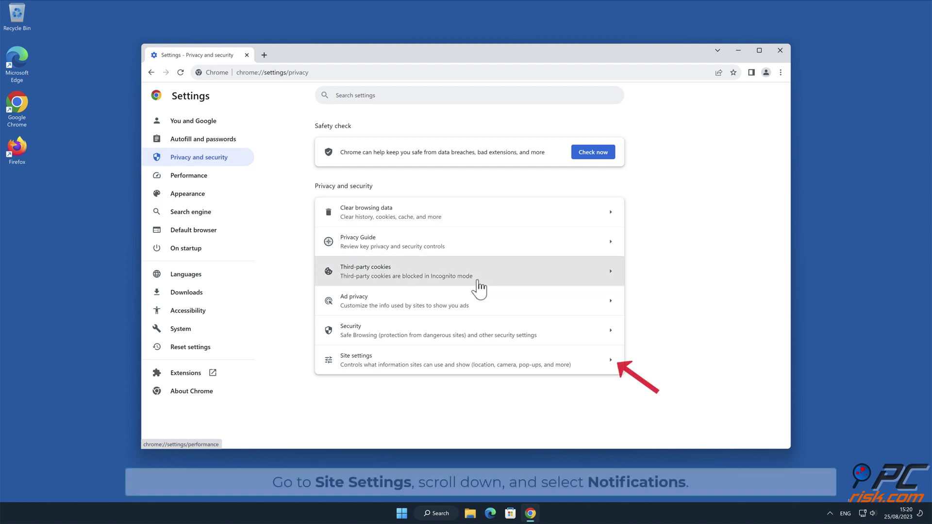
pyautogui.click(609, 363)
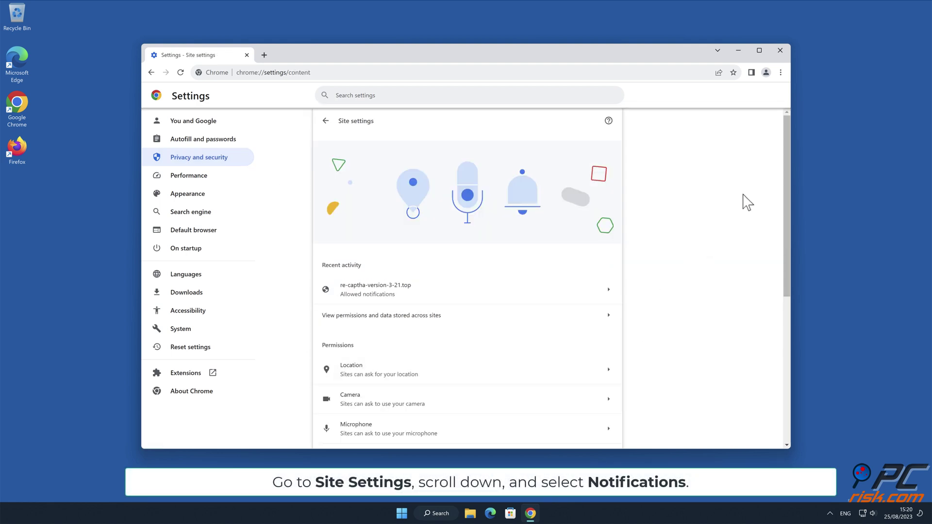
pyautogui.moveTo(786, 178); pyautogui.dragTo(789, 291)
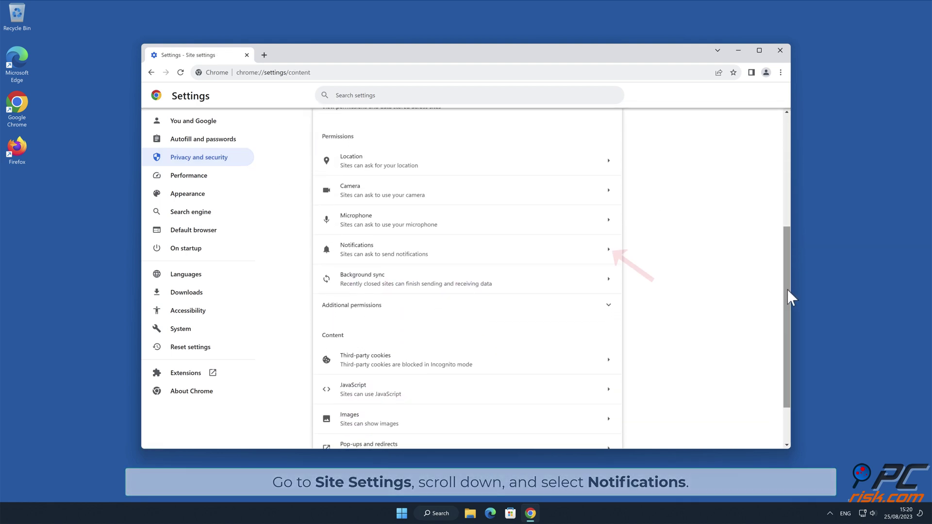
pyautogui.click(609, 250)
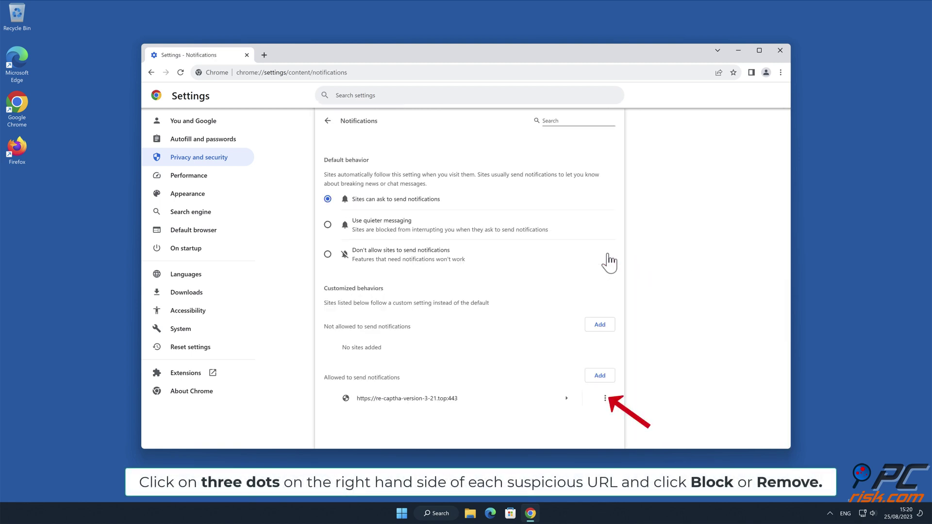
# Remove re-captcha-version-3-21.top from allowed notification sites and close Chrome
pyautogui.click(605, 399)
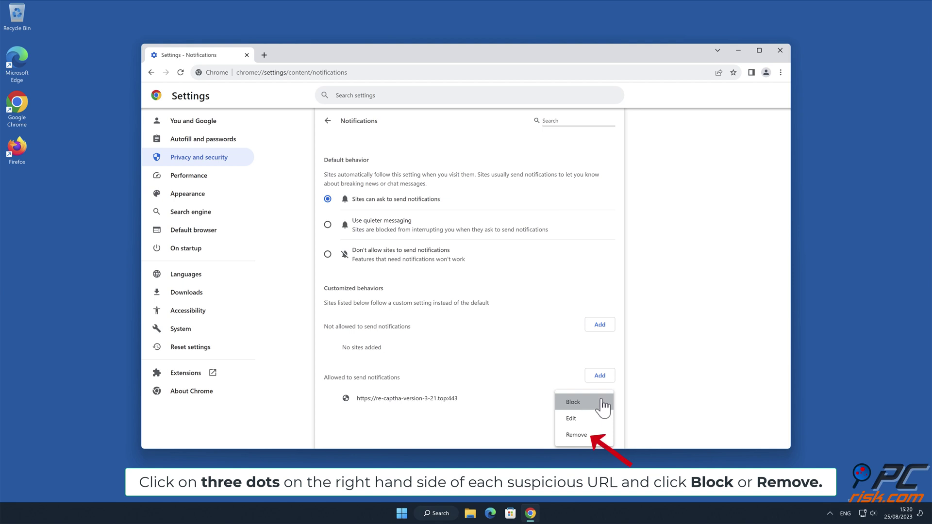
pyautogui.click(591, 435)
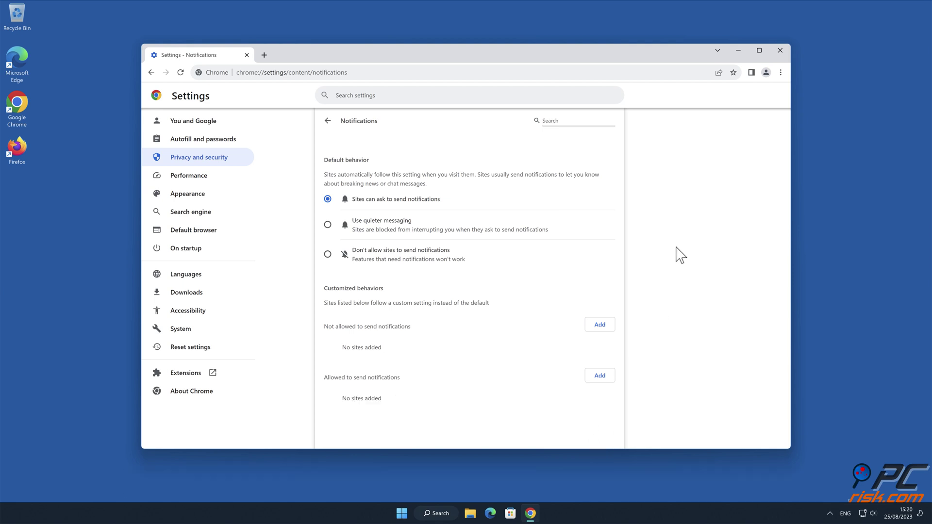
pyautogui.click(780, 50)
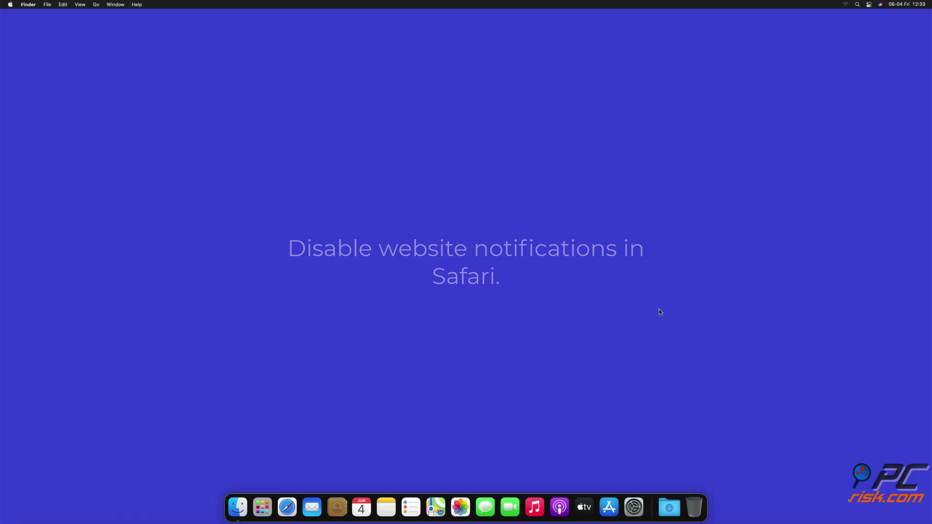
# Launch Safari and open Preferences on the Websites tab
pyautogui.click(286, 508)
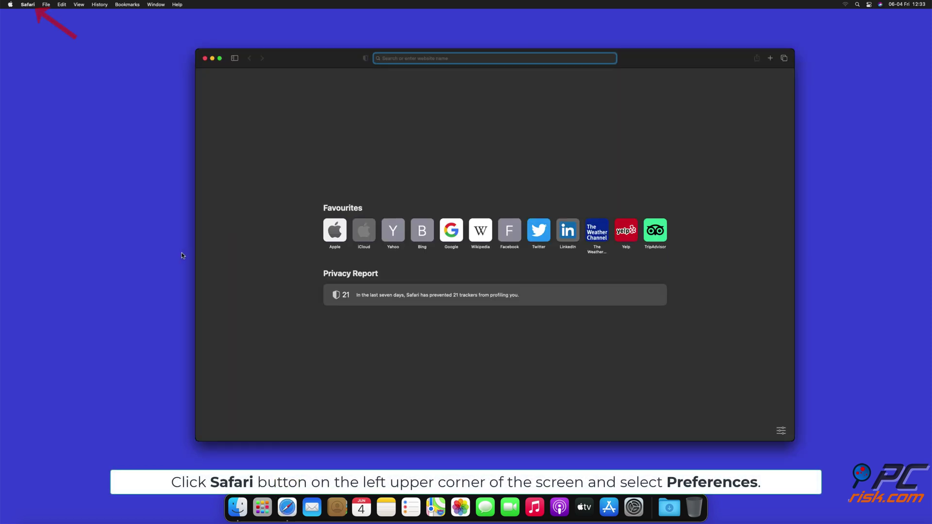
pyautogui.click(29, 6)
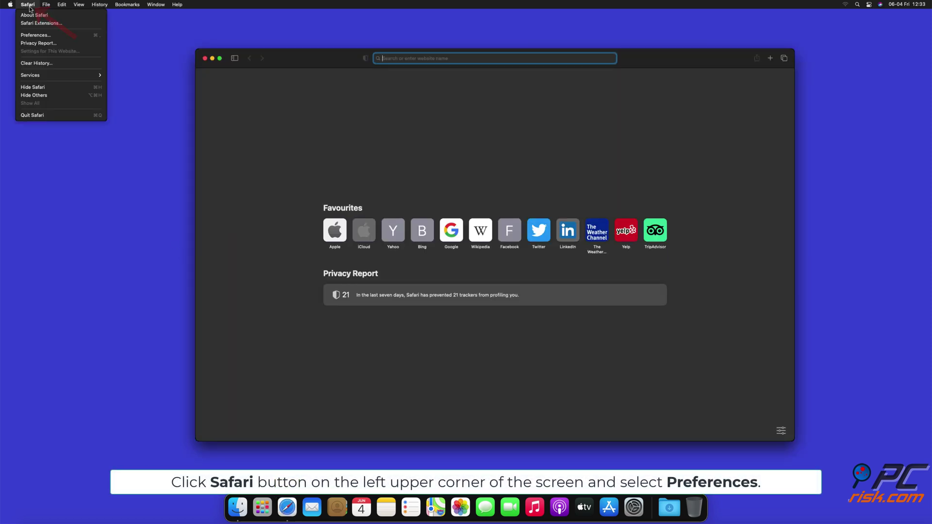
pyautogui.click(45, 36)
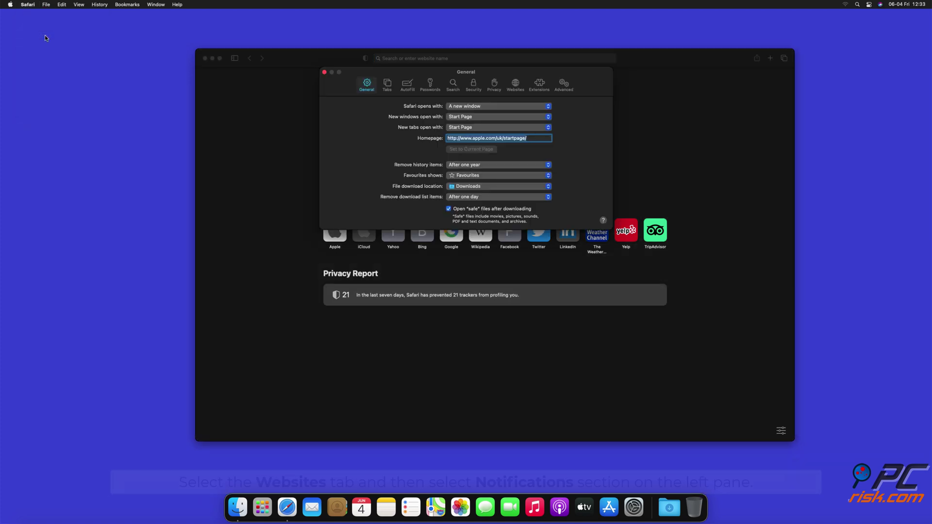
pyautogui.click(514, 85)
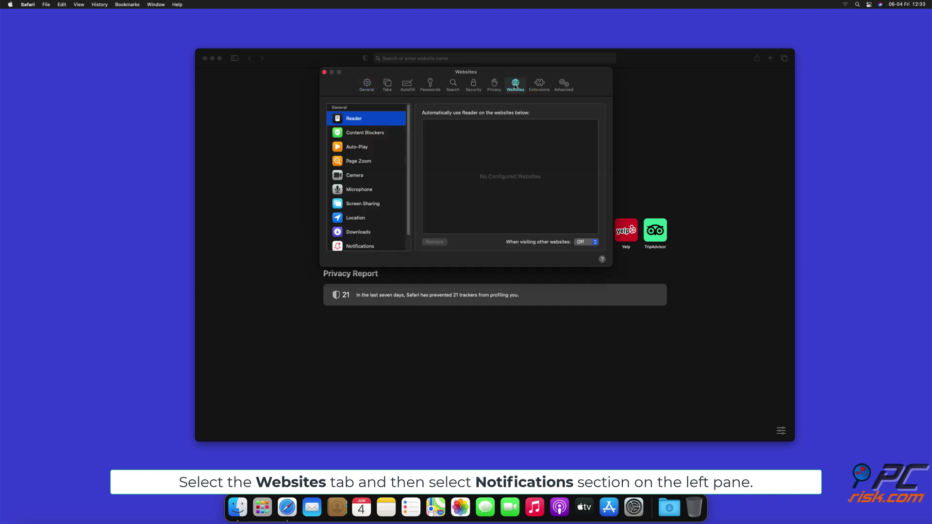
pyautogui.scroll(-1, 405, 145)
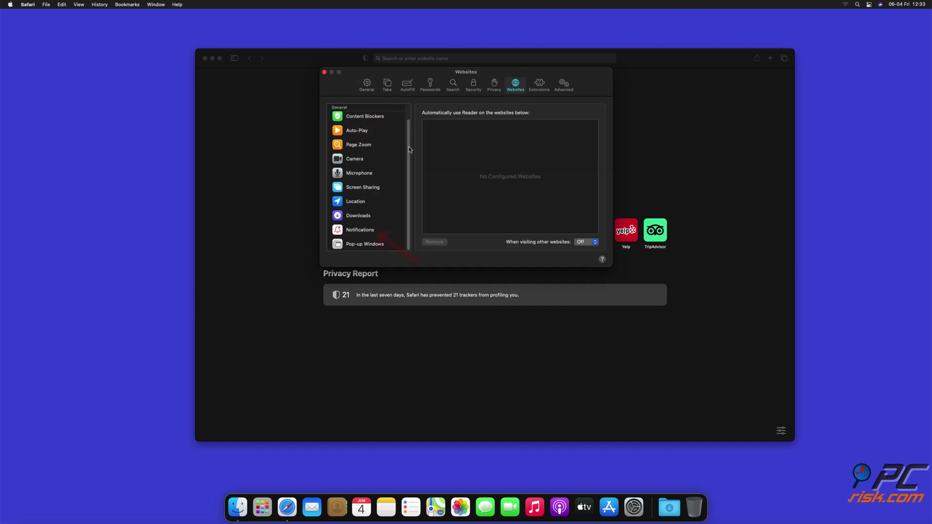
# Set findmedia.biz, thehugefeed.com and watch-video.net notifications to Deny, then close Preferences
pyautogui.click(360, 232)
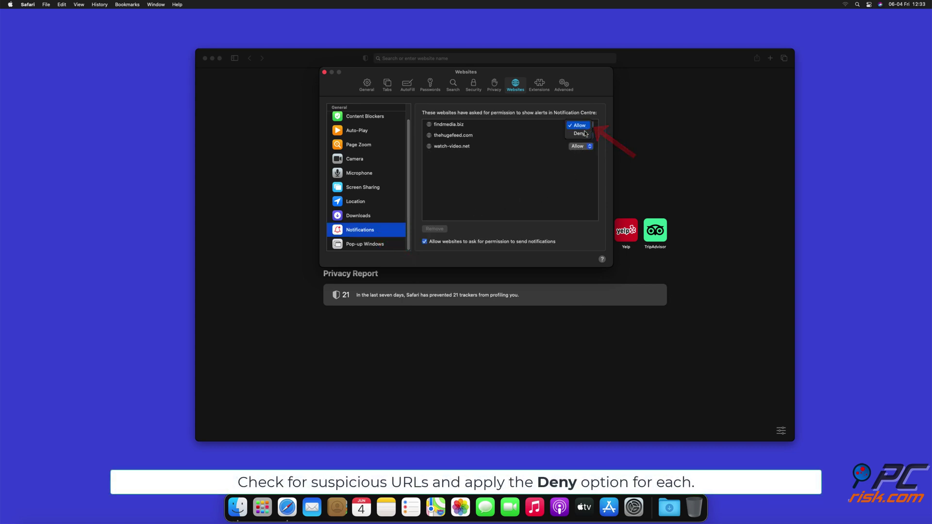
pyautogui.click(591, 136)
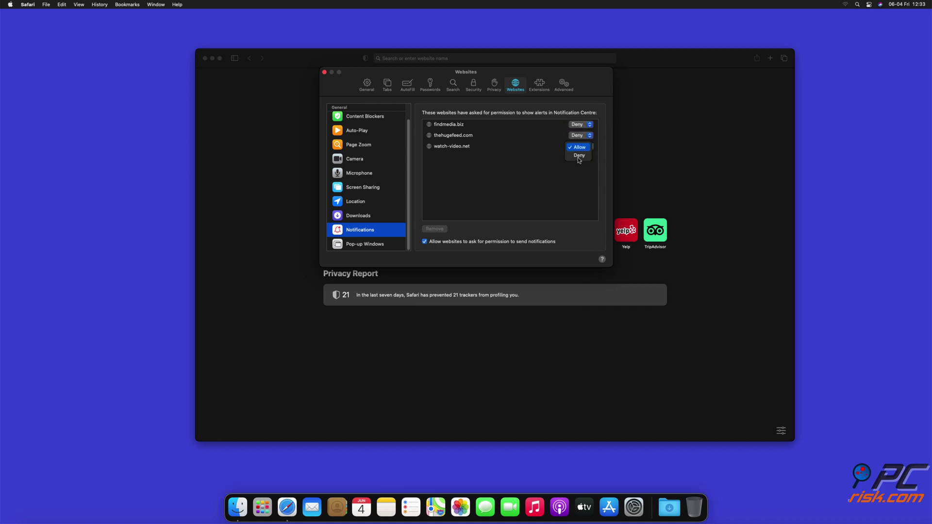
pyautogui.click(580, 156)
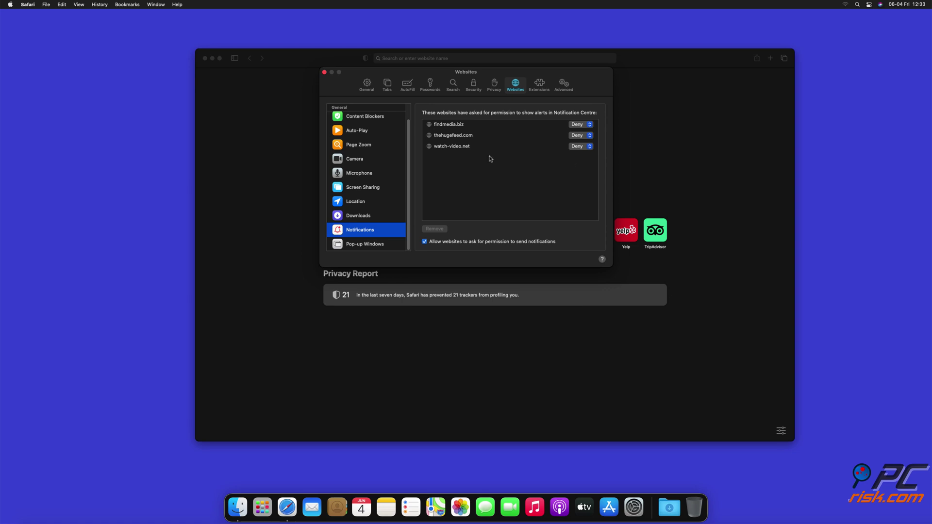
pyautogui.click(325, 73)
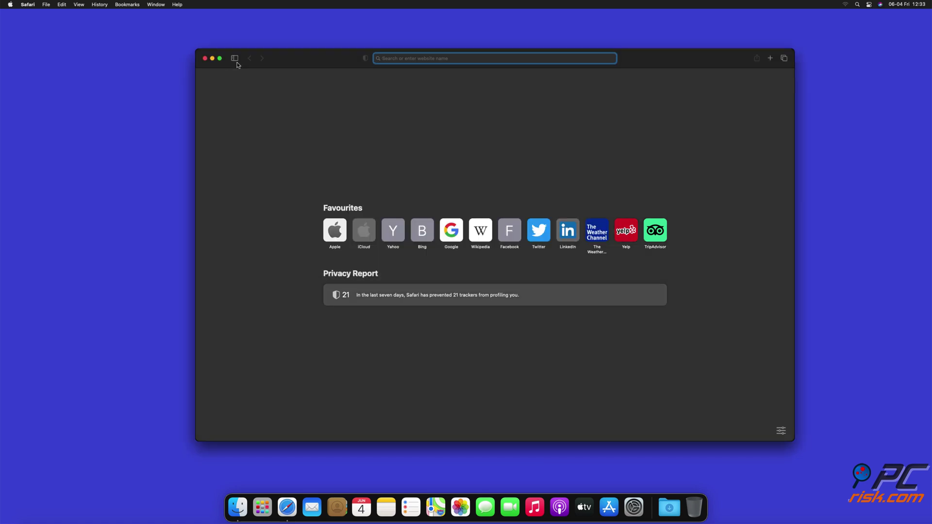
# Close Safari and open Settings from Microsoft Edge's three-dots menu
pyautogui.click(205, 58)
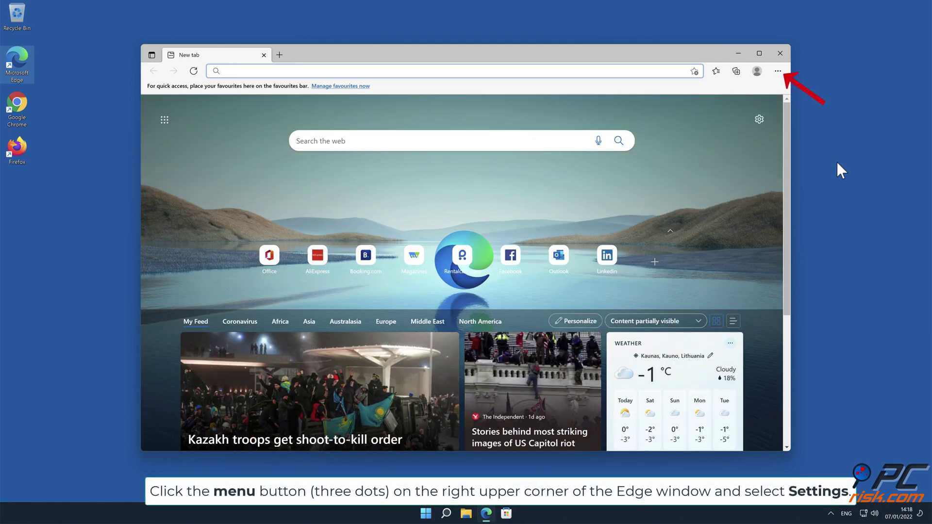
pyautogui.click(778, 71)
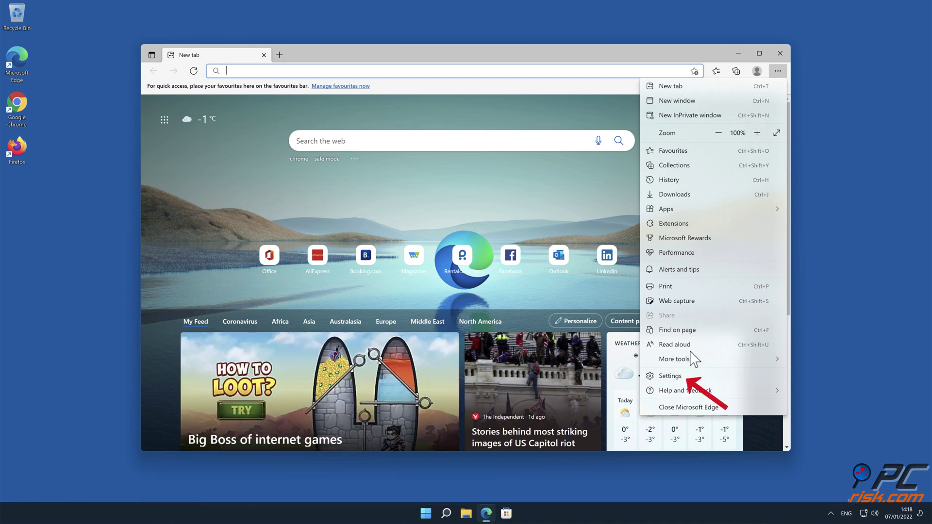
pyautogui.click(697, 376)
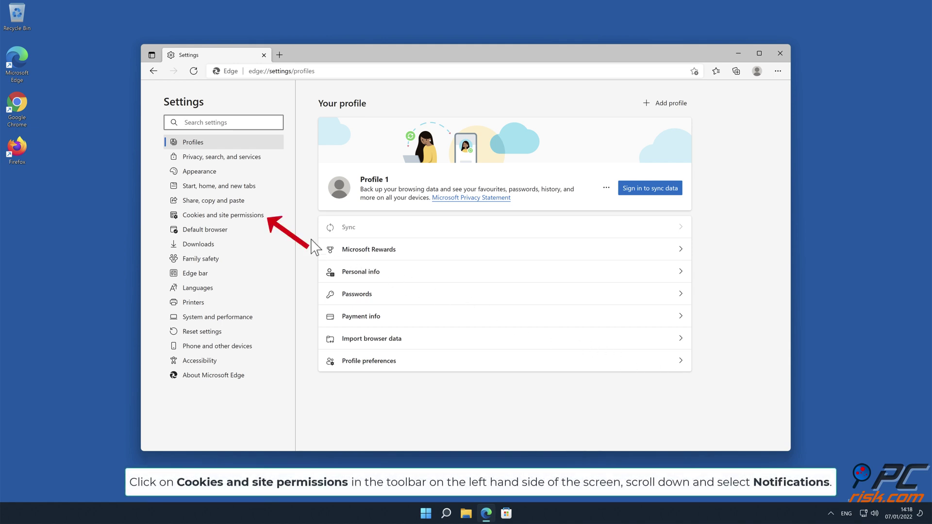
# Go to Cookies and site permissions > Notifications in Edge settings
pyautogui.click(256, 216)
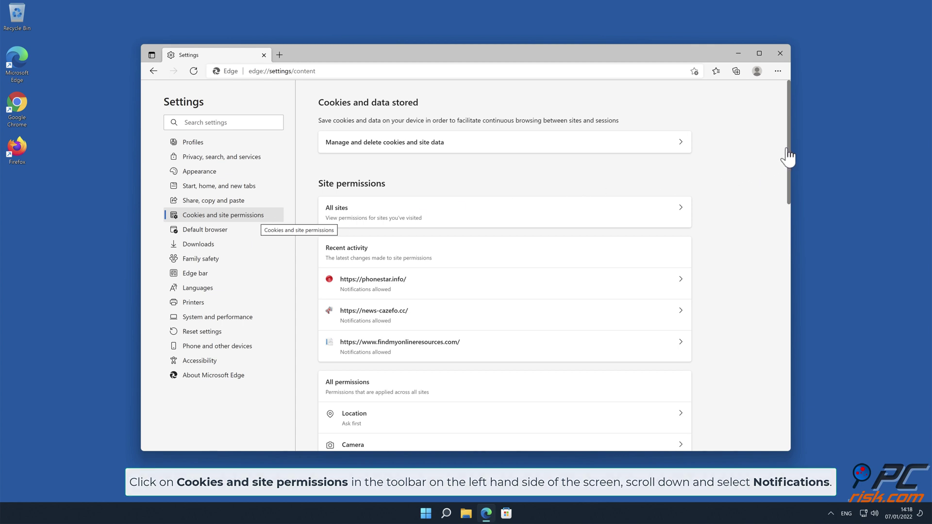
pyautogui.moveTo(789, 155); pyautogui.dragTo(792, 243)
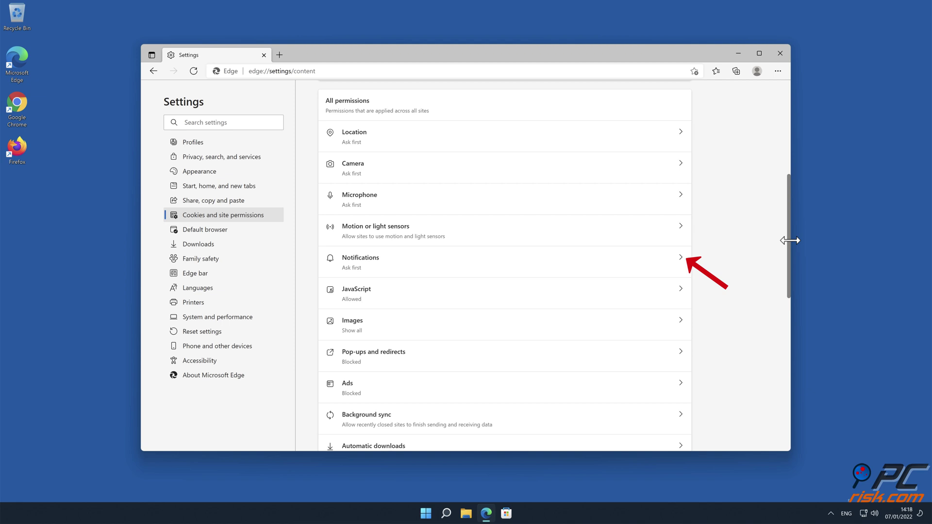
pyautogui.click(678, 264)
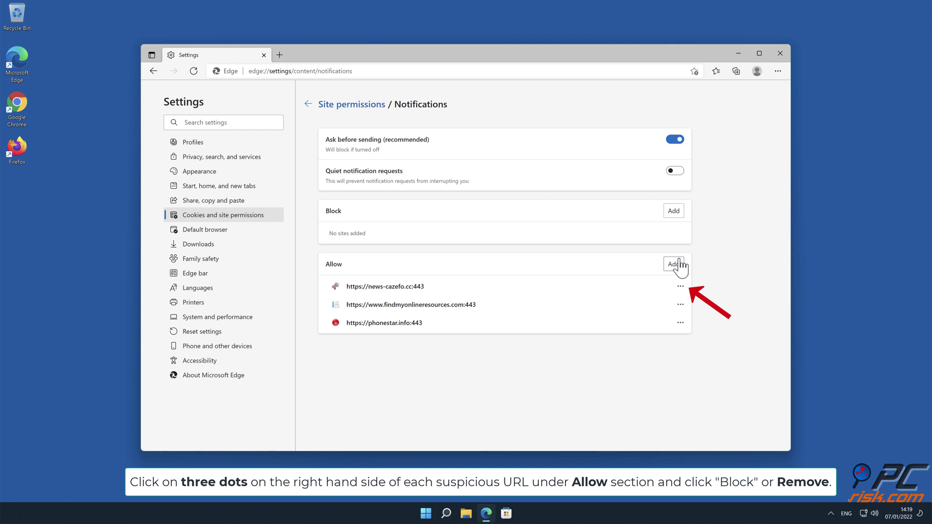
# Remove news-cazefo.cc, findmyonlineresources.com and phonestar.info from allowed notifications, then close Edge
pyautogui.click(680, 288)
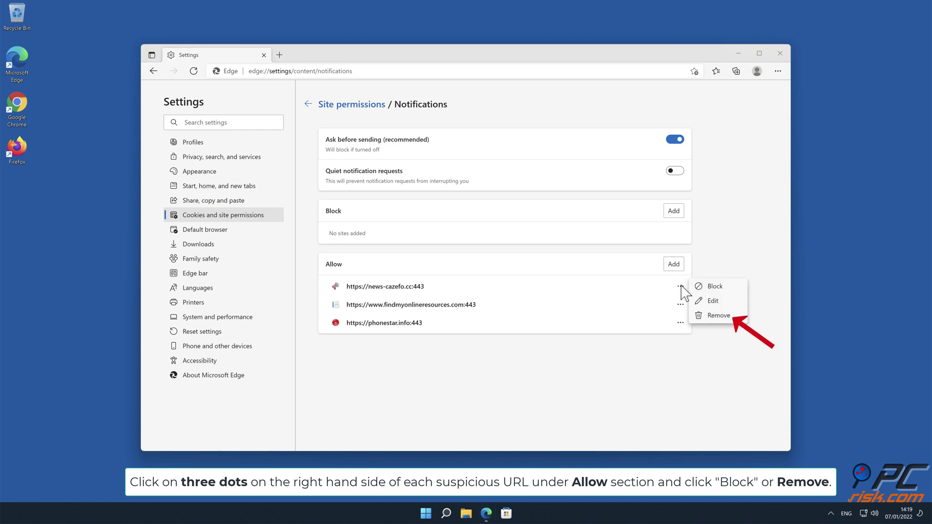
pyautogui.click(720, 316)
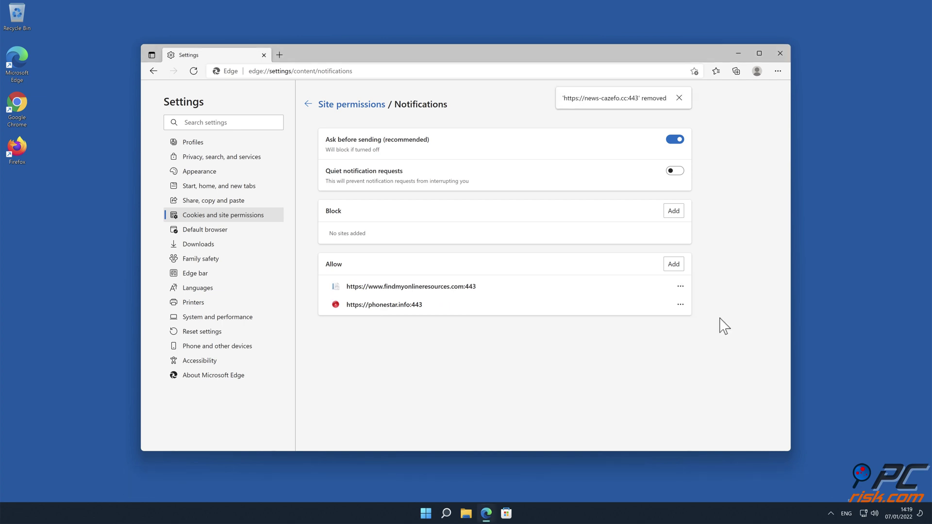
pyautogui.click(680, 287)
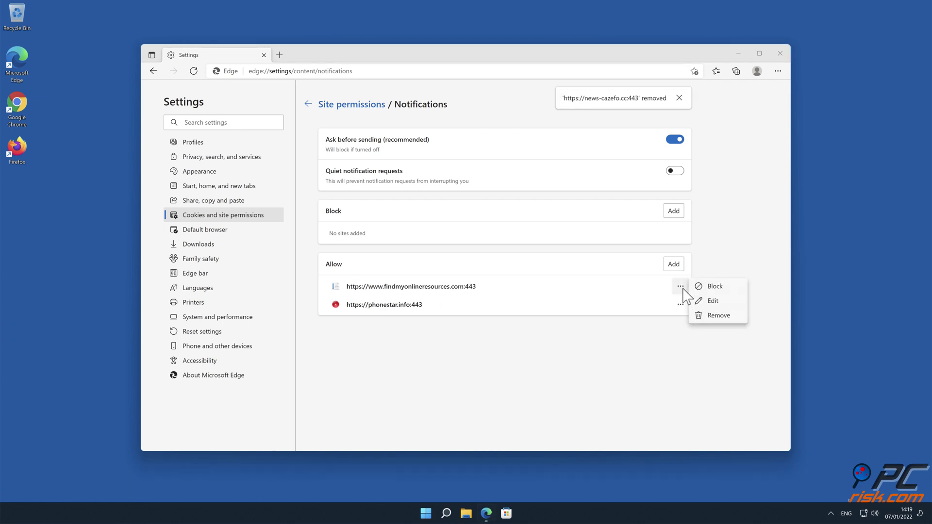
pyautogui.click(718, 317)
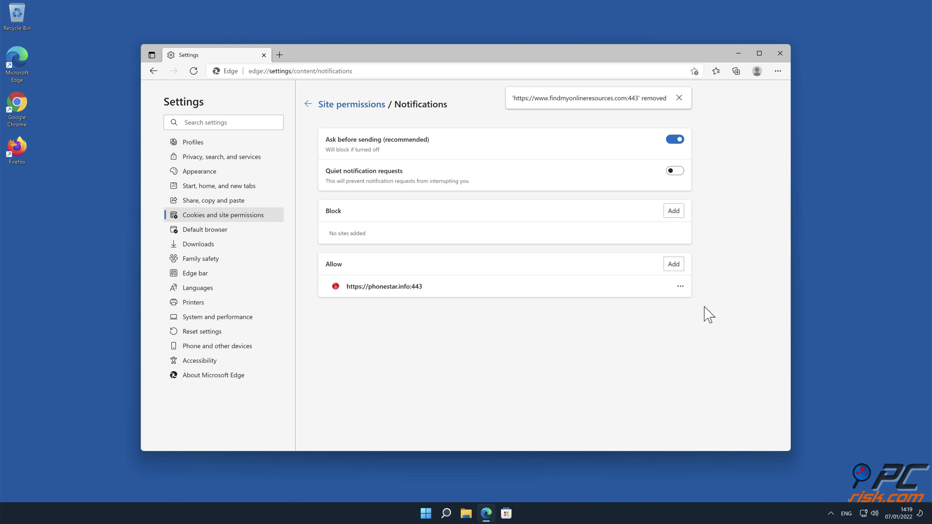
pyautogui.click(681, 287)
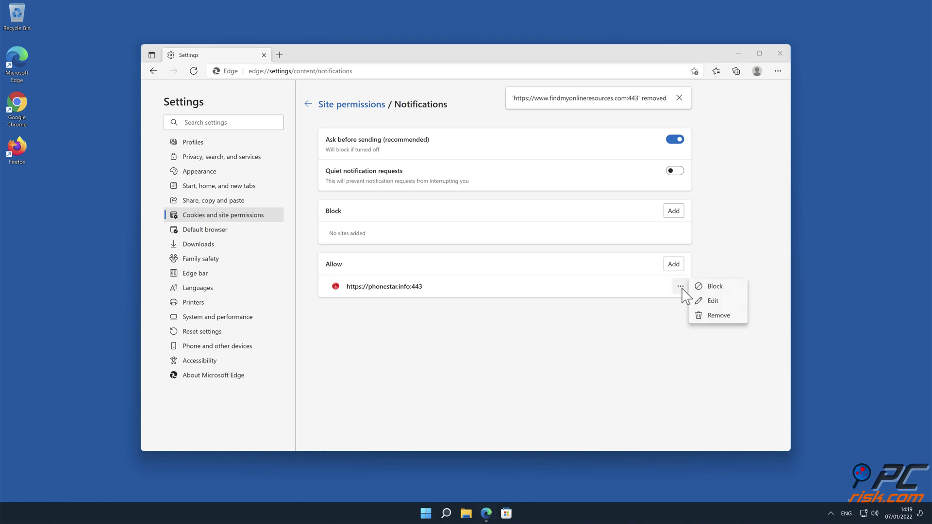
pyautogui.click(713, 316)
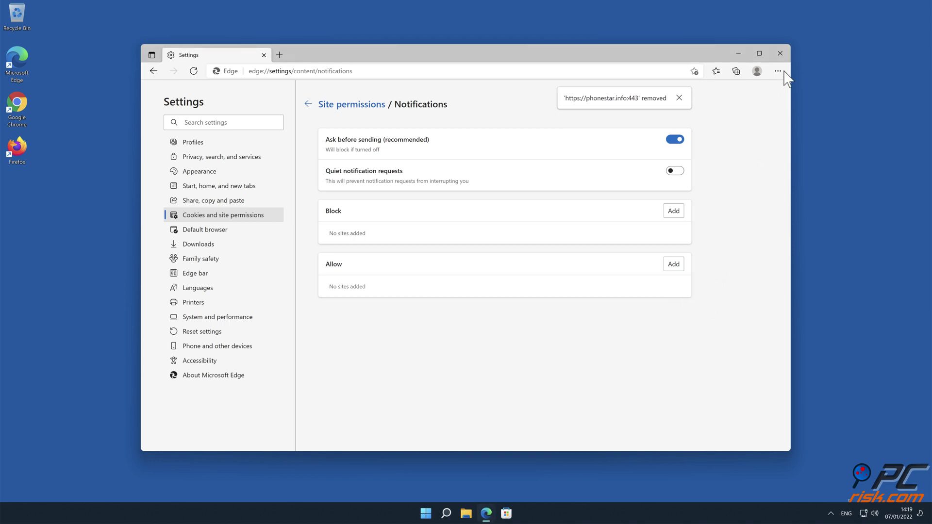
pyautogui.click(783, 54)
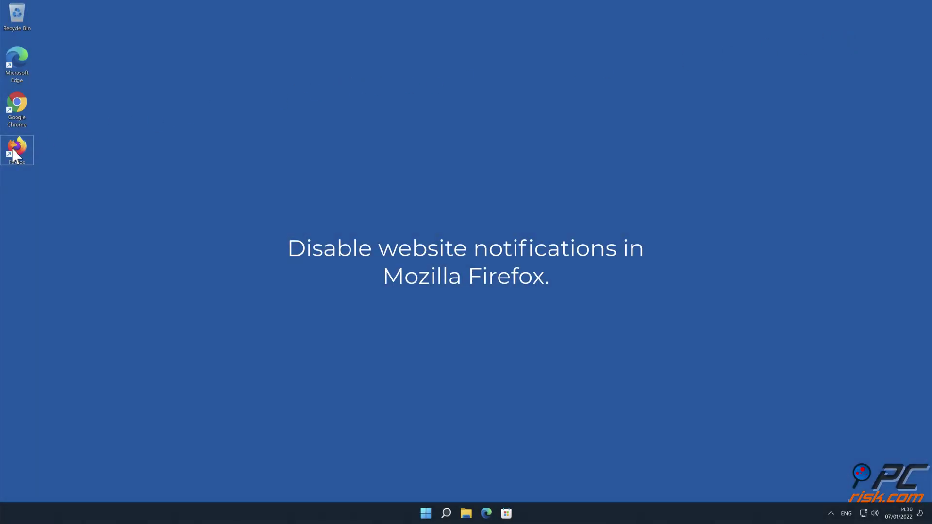
# Launch Firefox from the desktop and go to its Settings page via the main menu
pyautogui.doubleClick(16, 149)
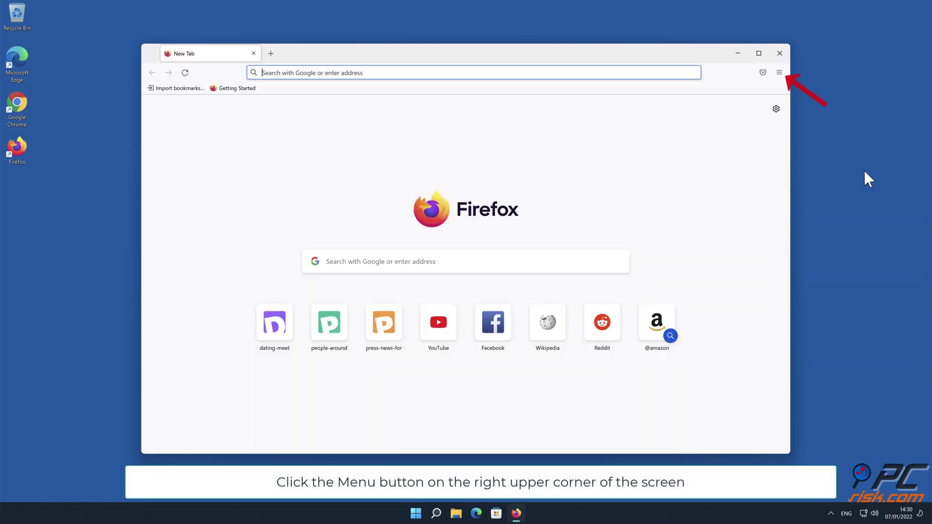
pyautogui.click(779, 73)
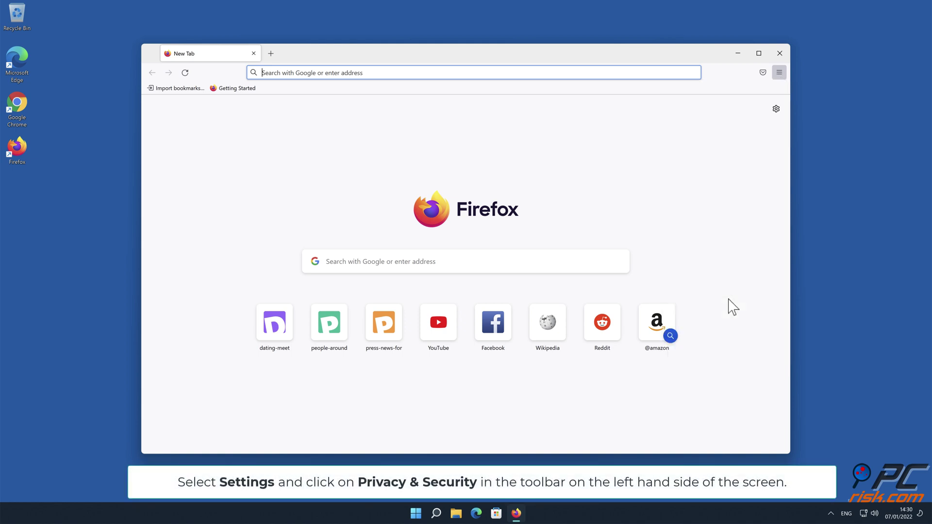
pyautogui.click(730, 297)
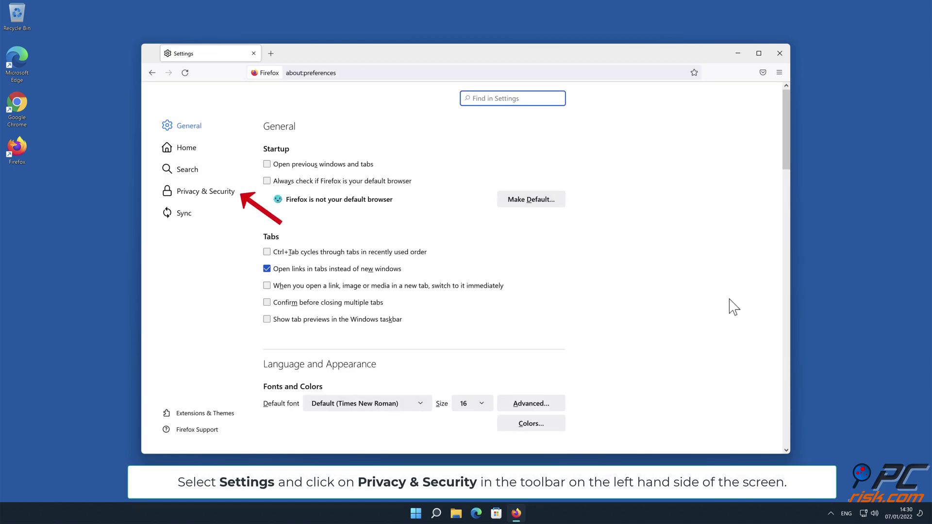
# Under Privacy & Security, open the Notifications permission settings listing the allowed sites
pyautogui.click(219, 194)
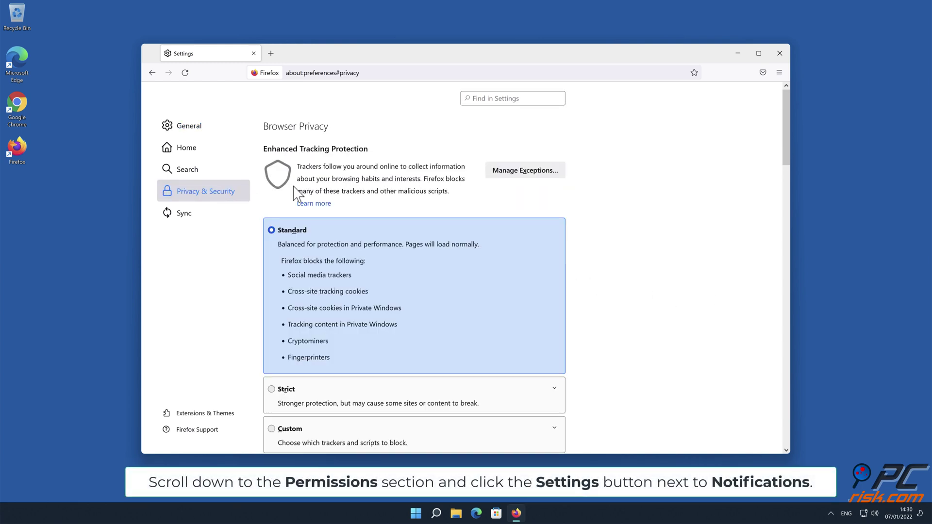
pyautogui.moveTo(786, 125); pyautogui.dragTo(786, 302)
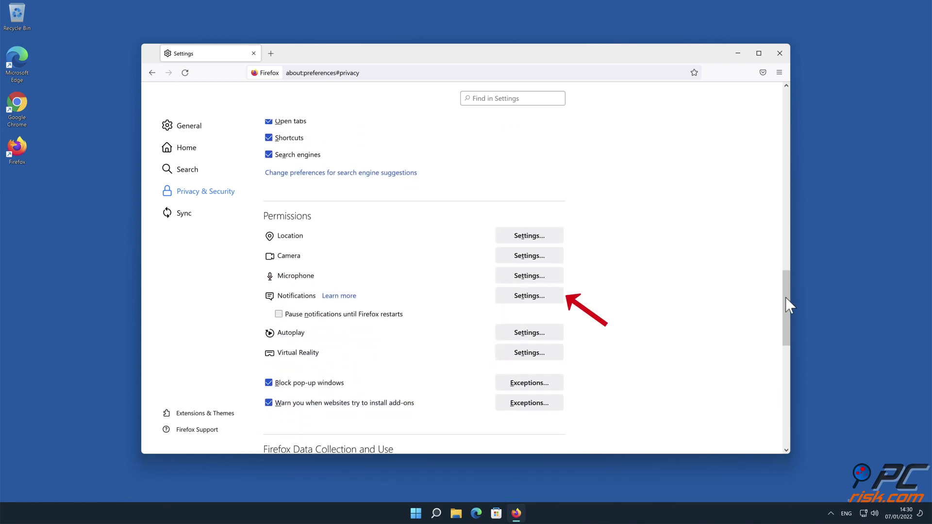
pyautogui.click(553, 299)
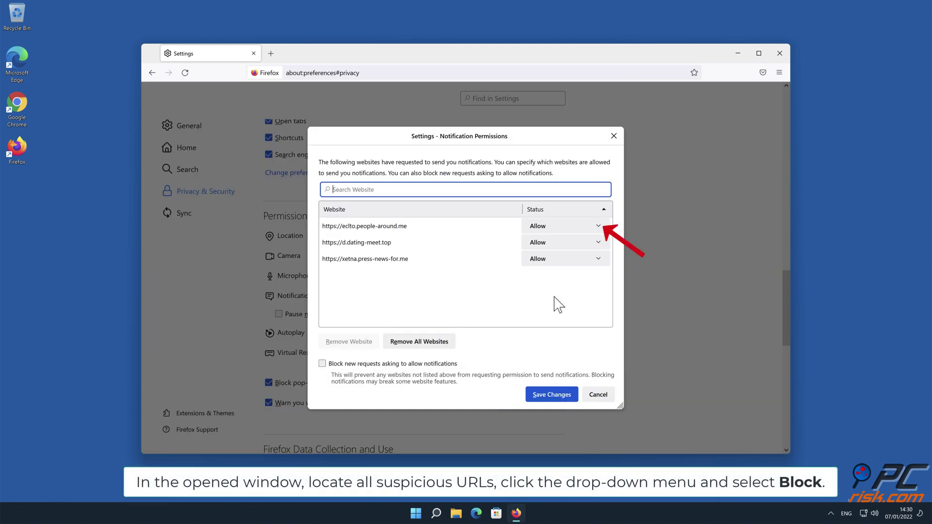
# Open the Allow/Block status dropdown for eclto.people-around.me
pyautogui.click(597, 227)
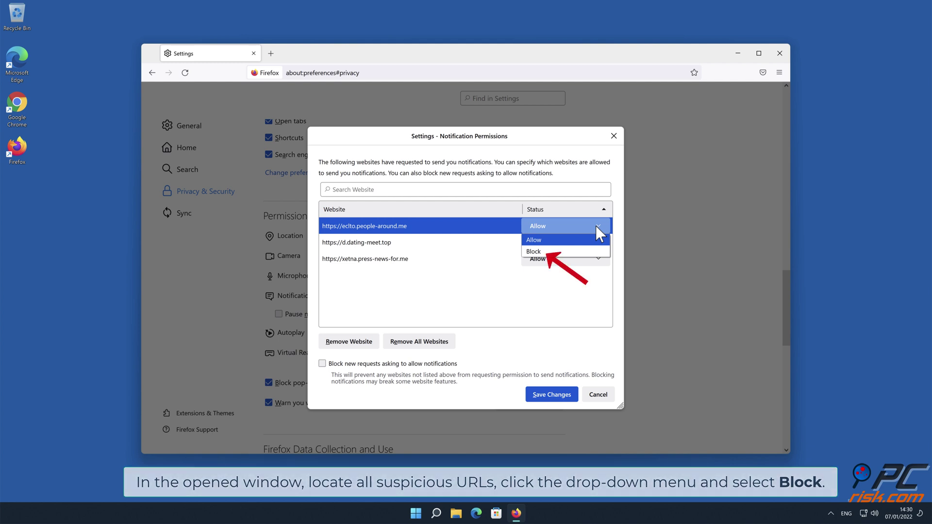